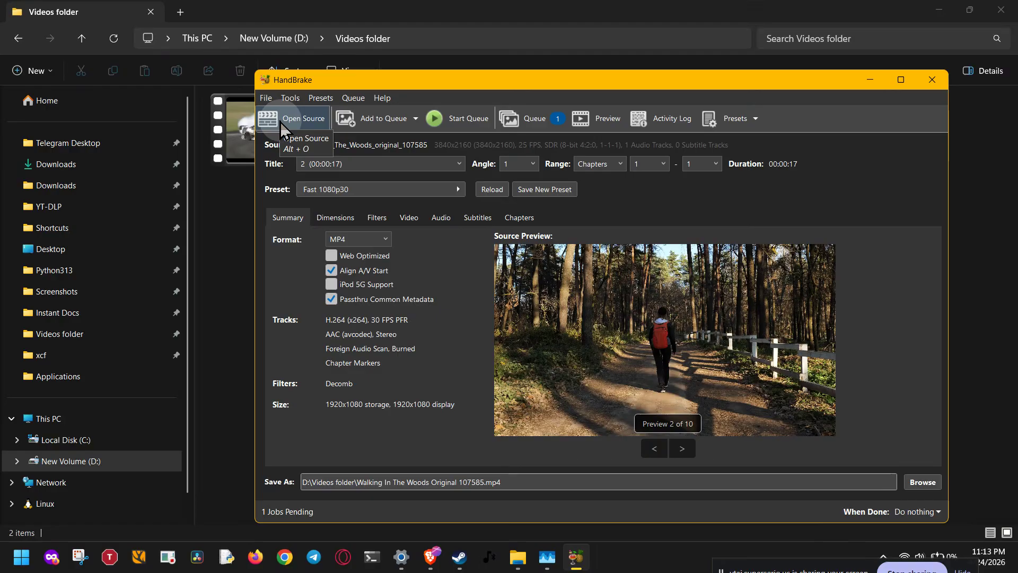
- Remove both existing jobs, the woods walking video and 55(1).mp4, from the queue and close the queue window
left_click(548, 122)
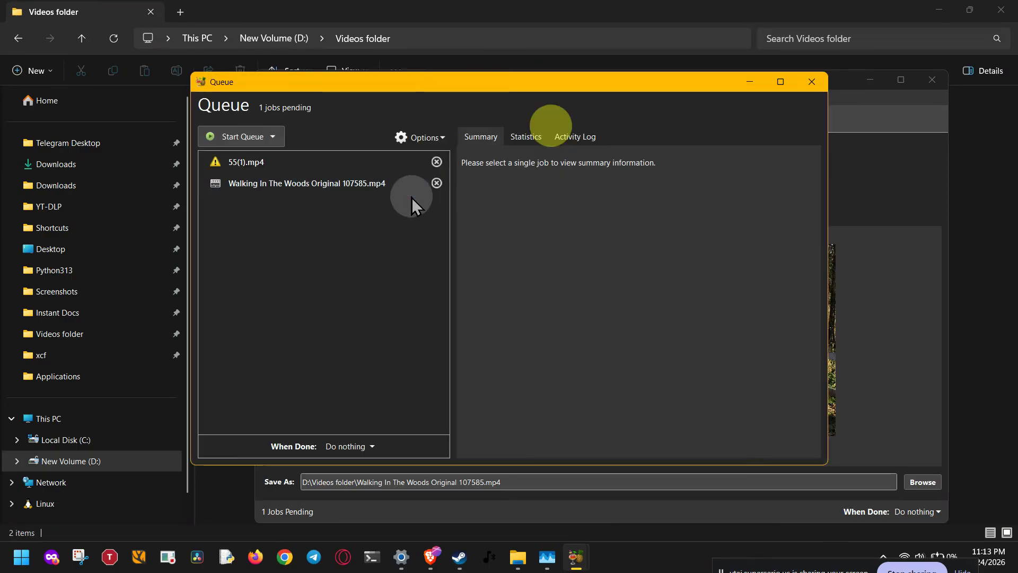
left_click(437, 182)
left_click(436, 162)
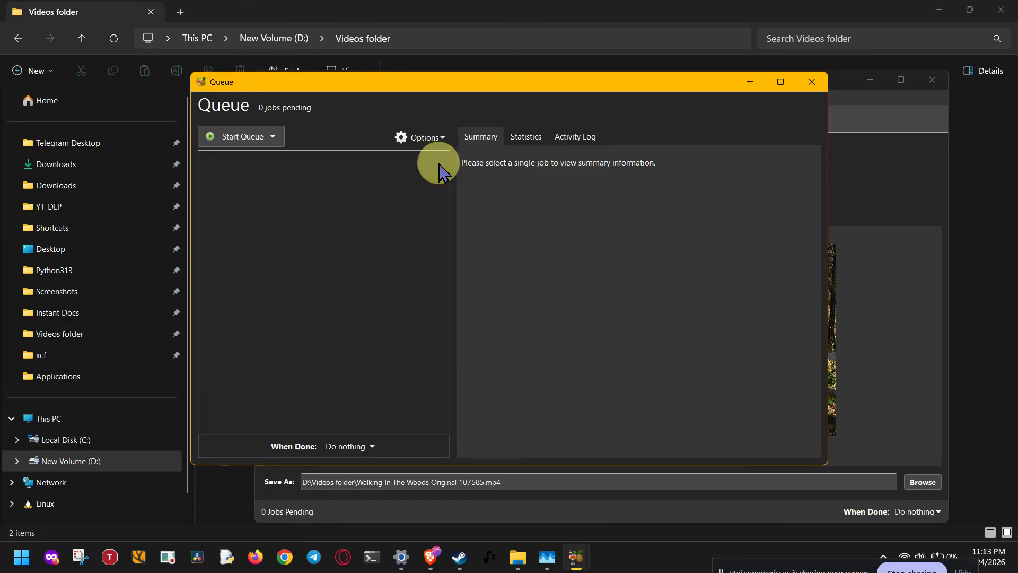
left_click(810, 82)
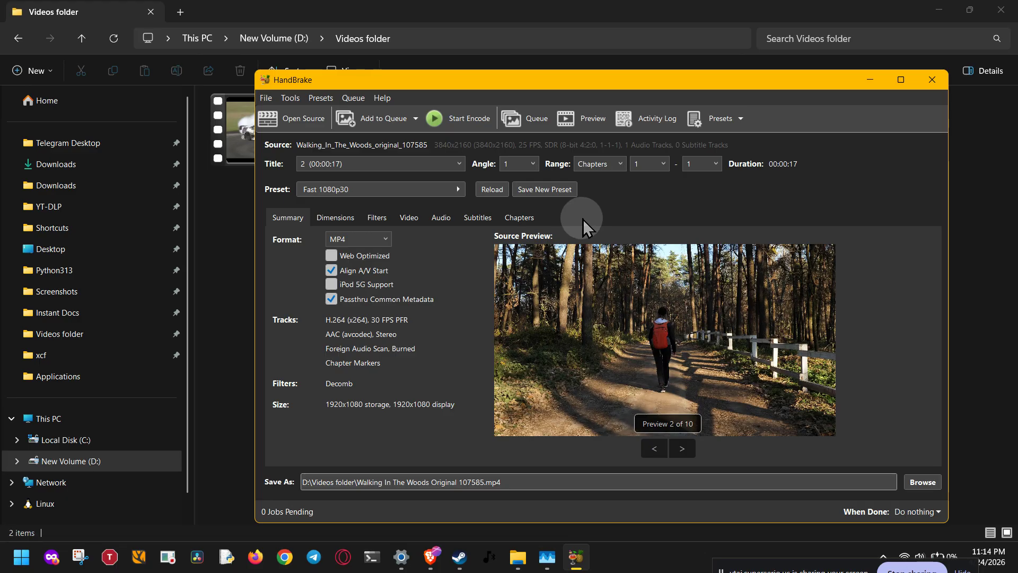
- Open the pinned Downloads folder containing the BL_proxy subfolder as a batch scan source
left_click(323, 123)
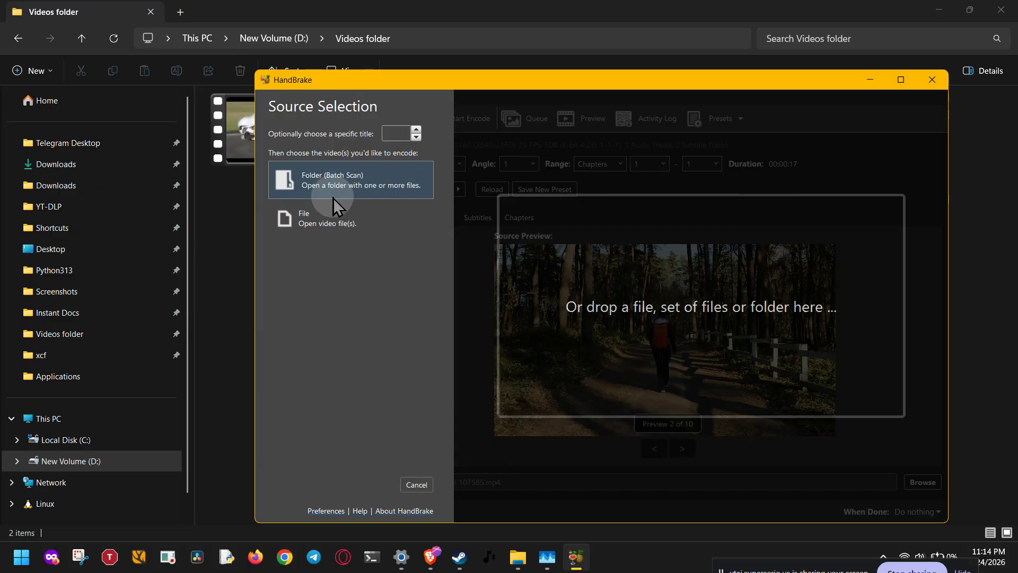
left_click(404, 178)
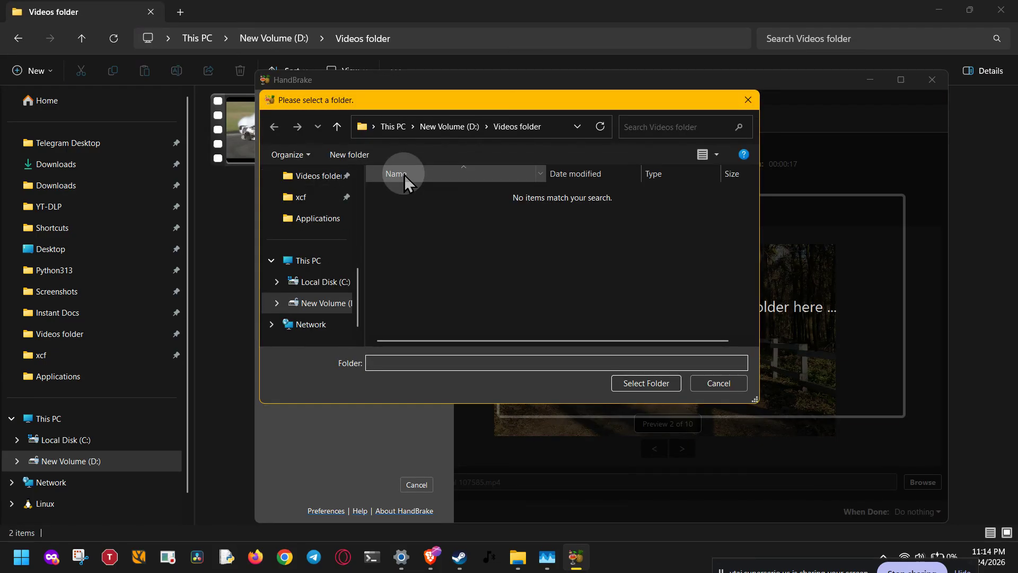
scroll(323, 233, "up", 2)
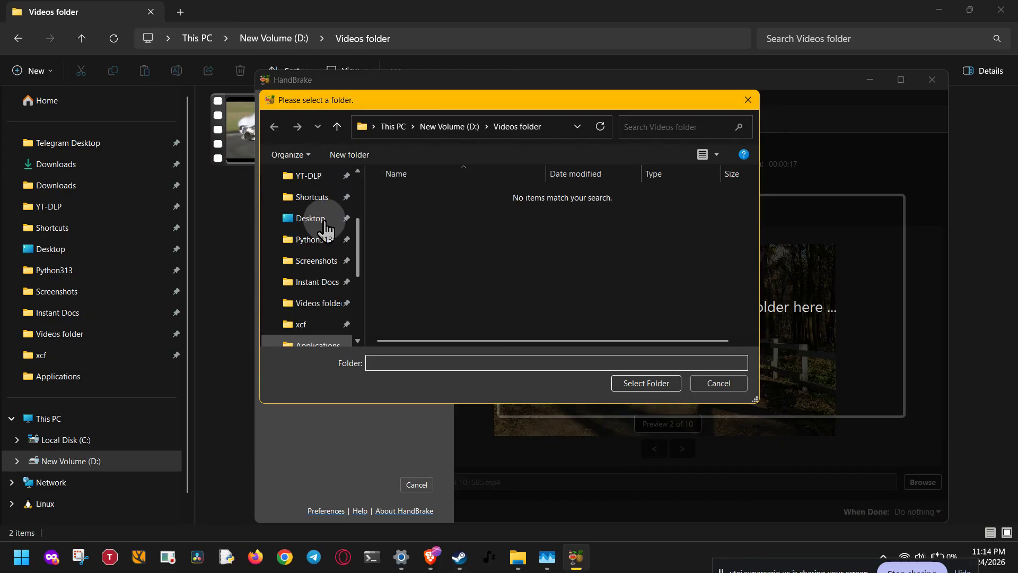
scroll(321, 265, "up", 3)
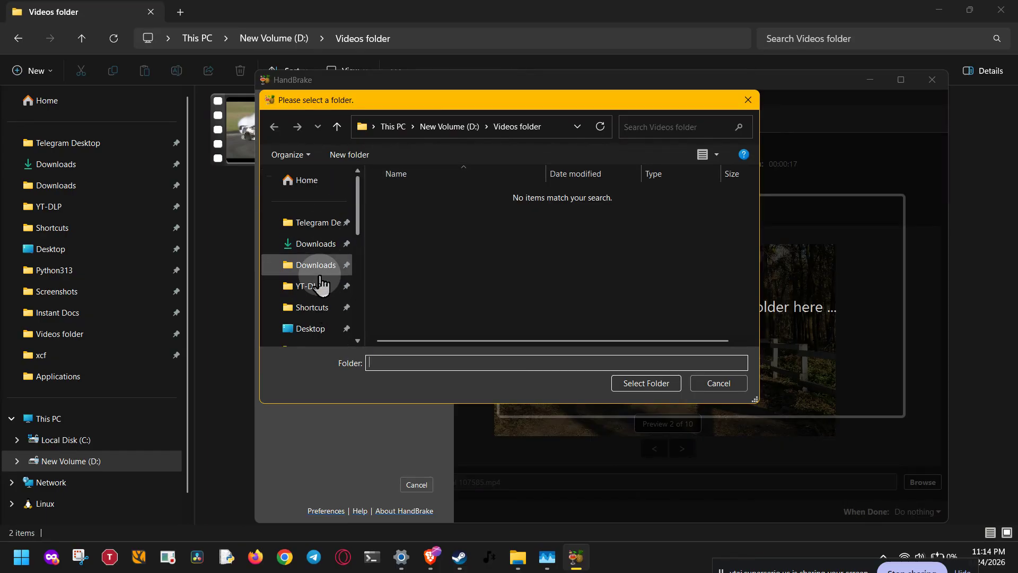
left_click(316, 265)
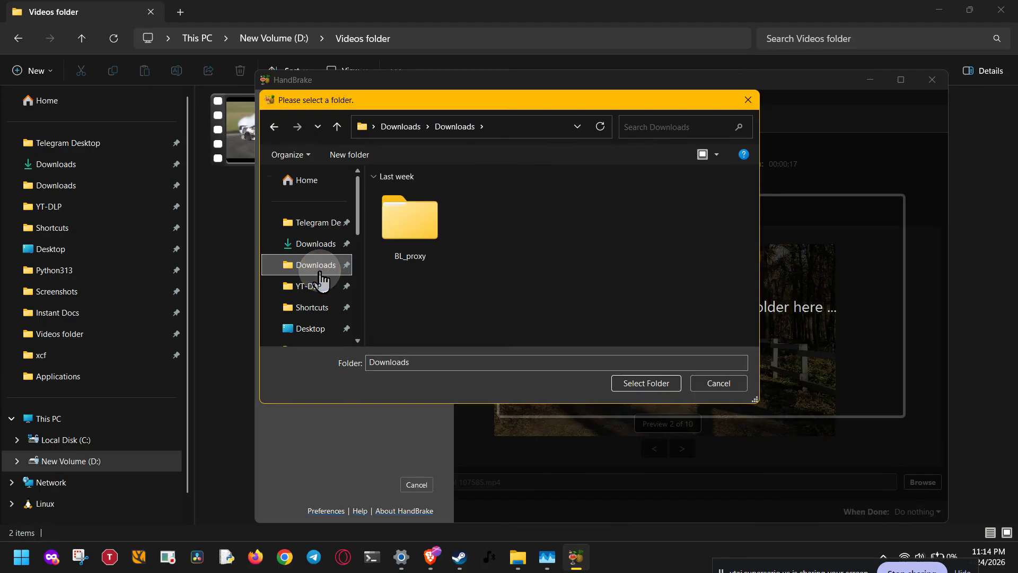
left_click(436, 306)
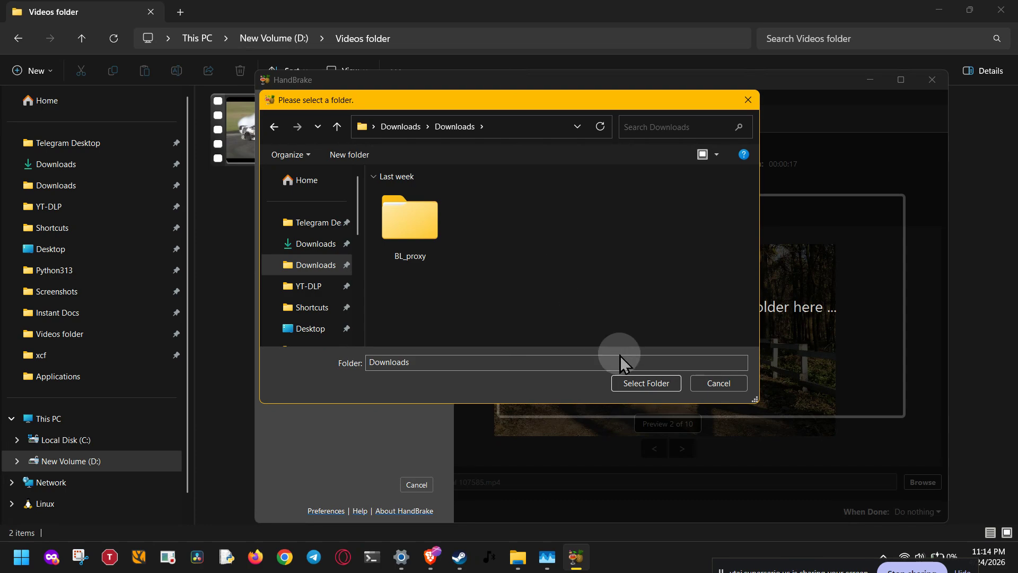
left_click(644, 384)
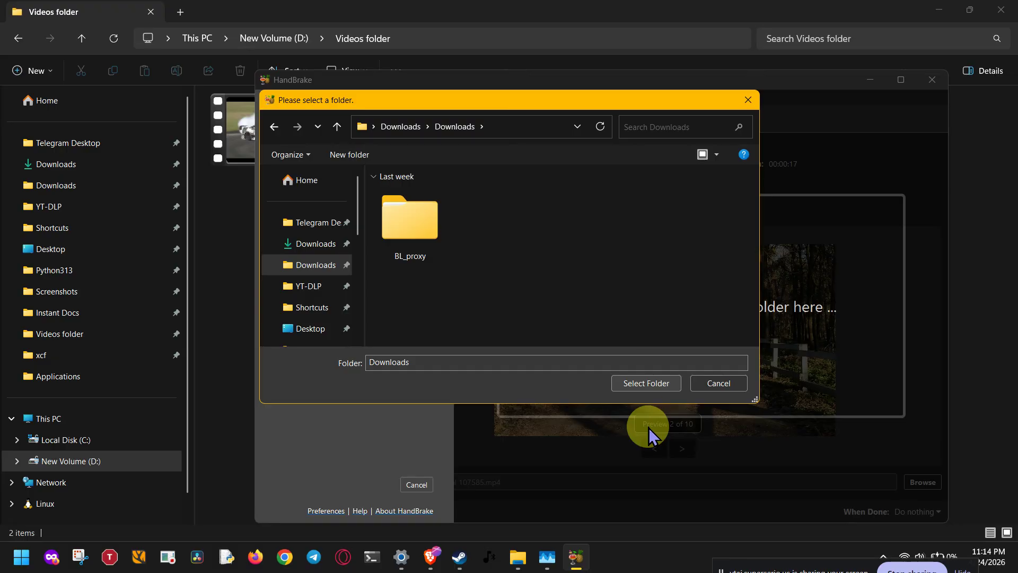
left_click(648, 385)
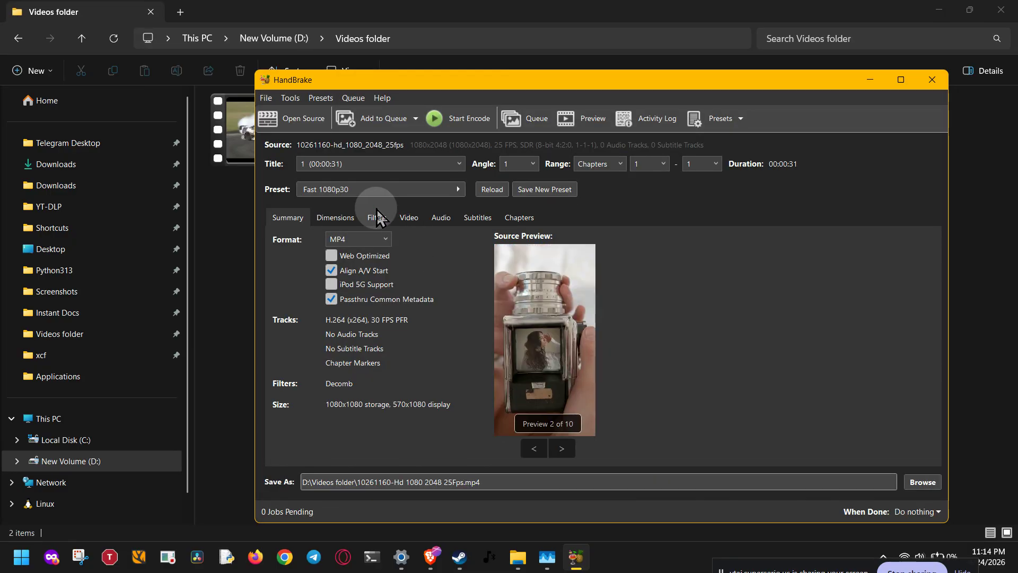
- Browse the list of available encoding presets without choosing a different one
left_click(339, 189)
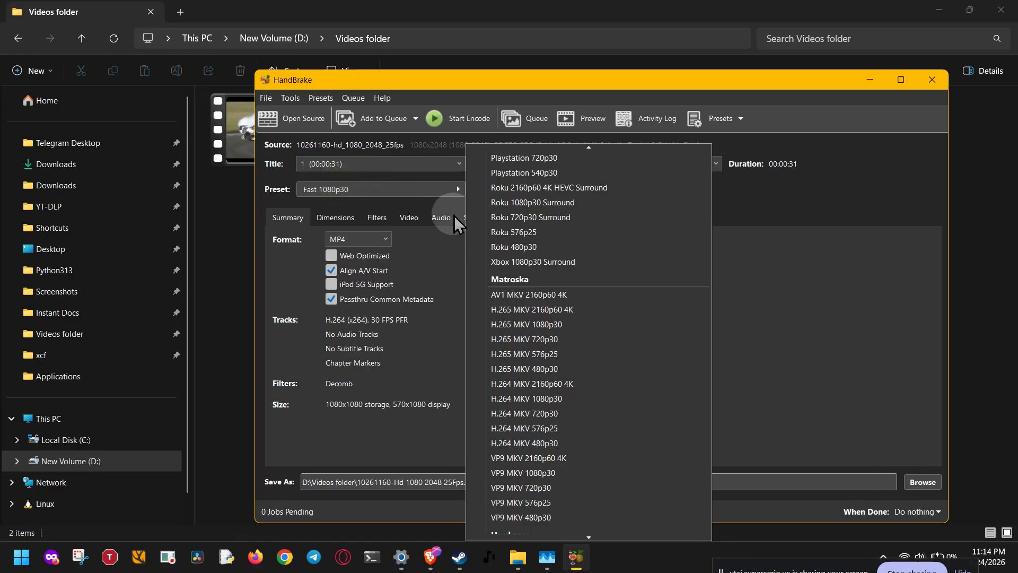
scroll(580, 227, "up", 15)
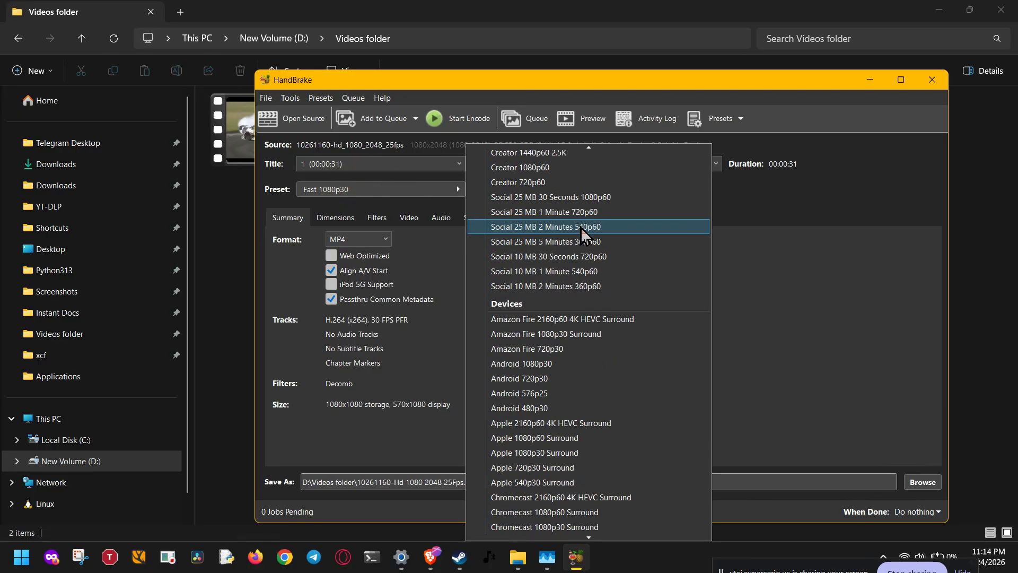
scroll(581, 227, "up", 4)
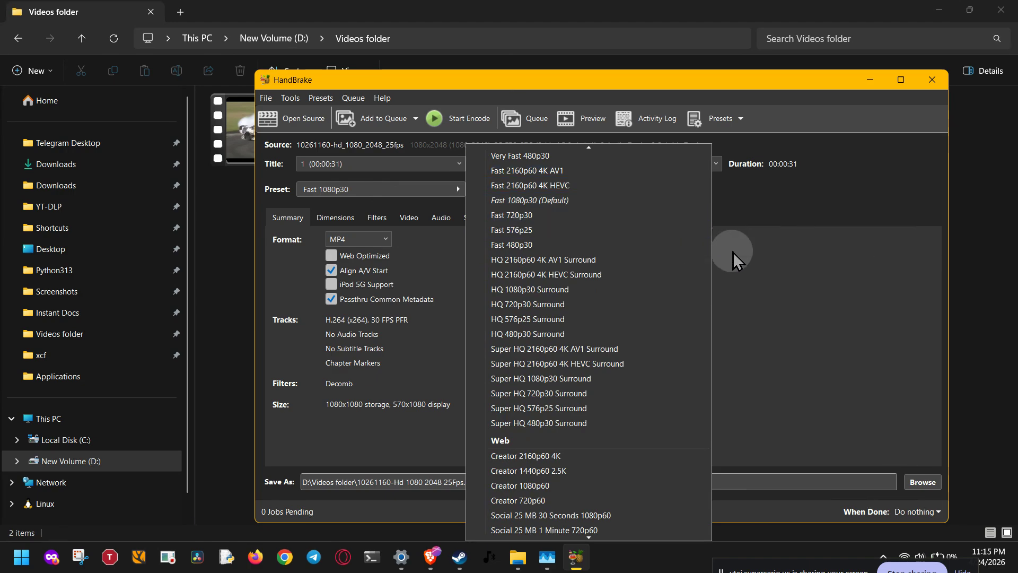
left_click(759, 215)
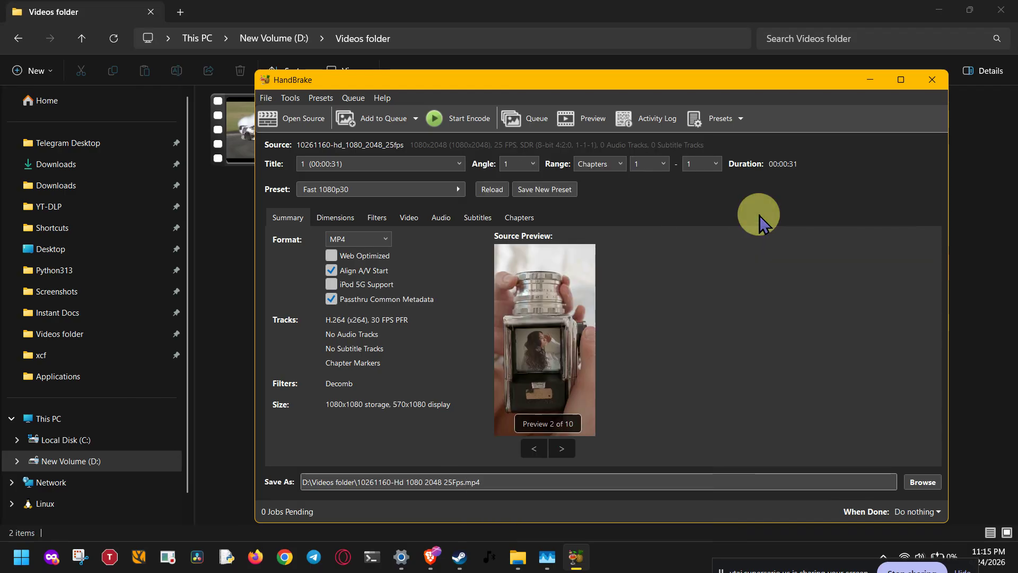
- Look over the video encoding settings and the audio track list of the first scanned title
left_click(440, 218)
left_click(409, 217)
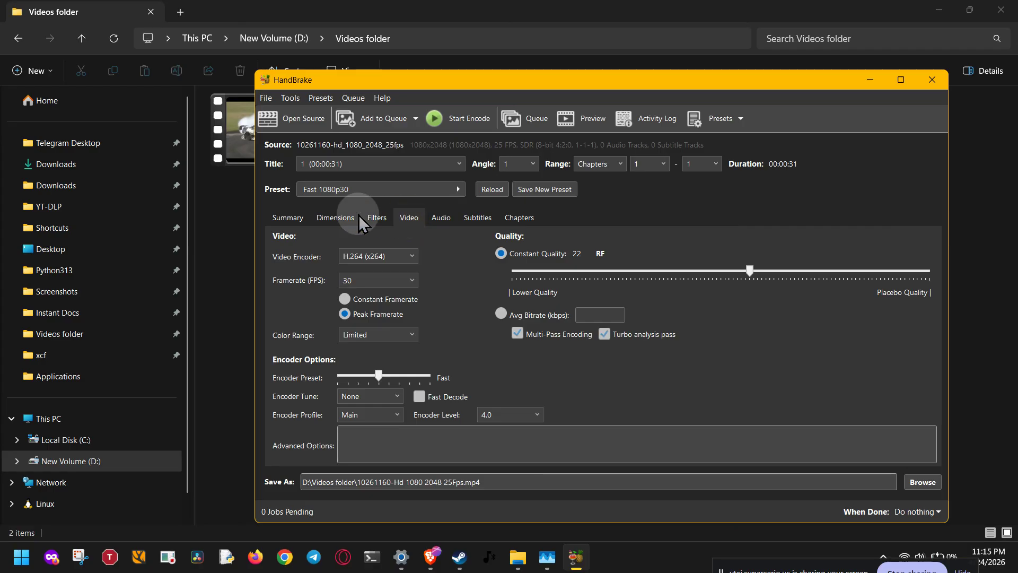
left_click(439, 218)
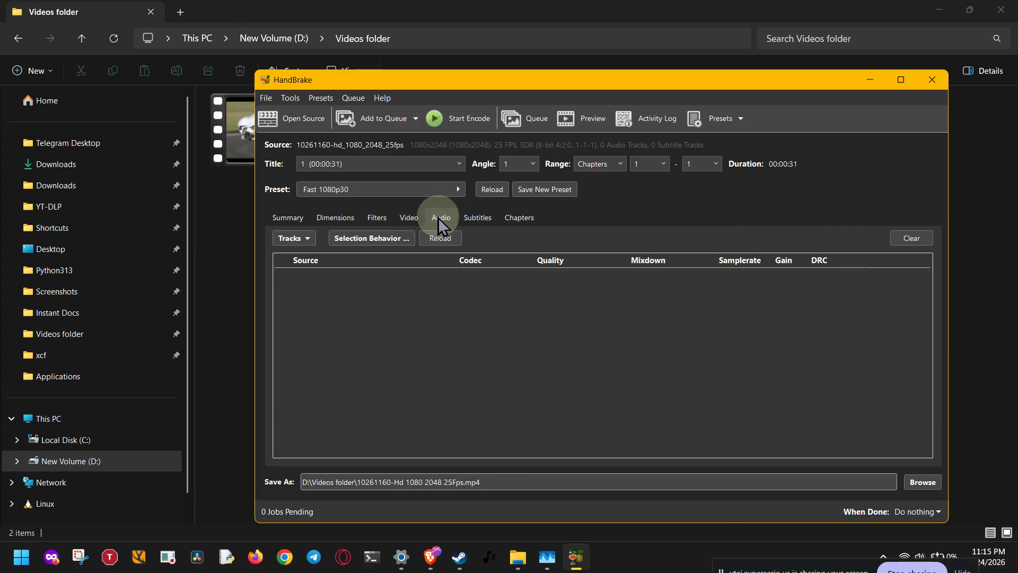
left_click(410, 217)
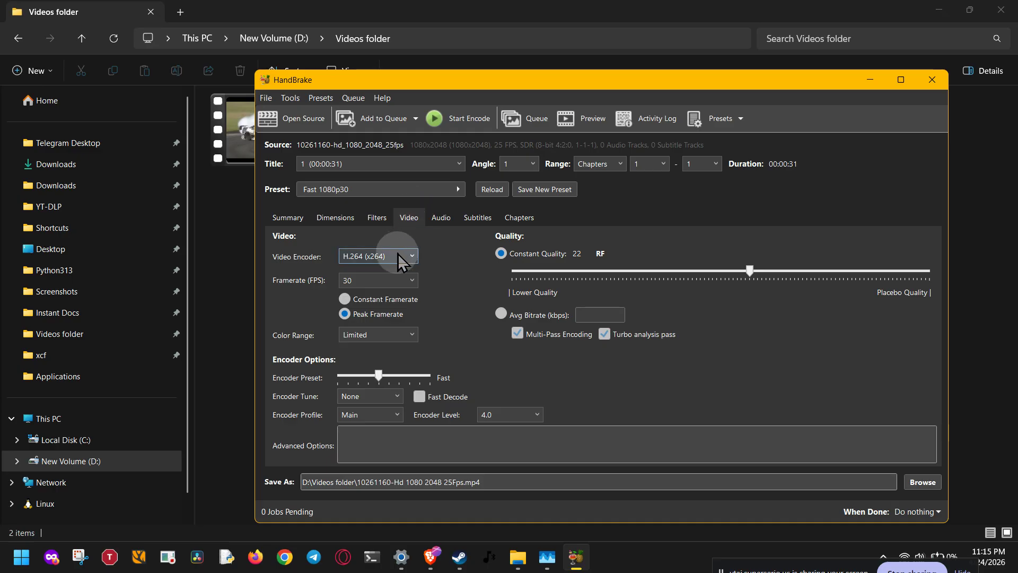
left_click(438, 218)
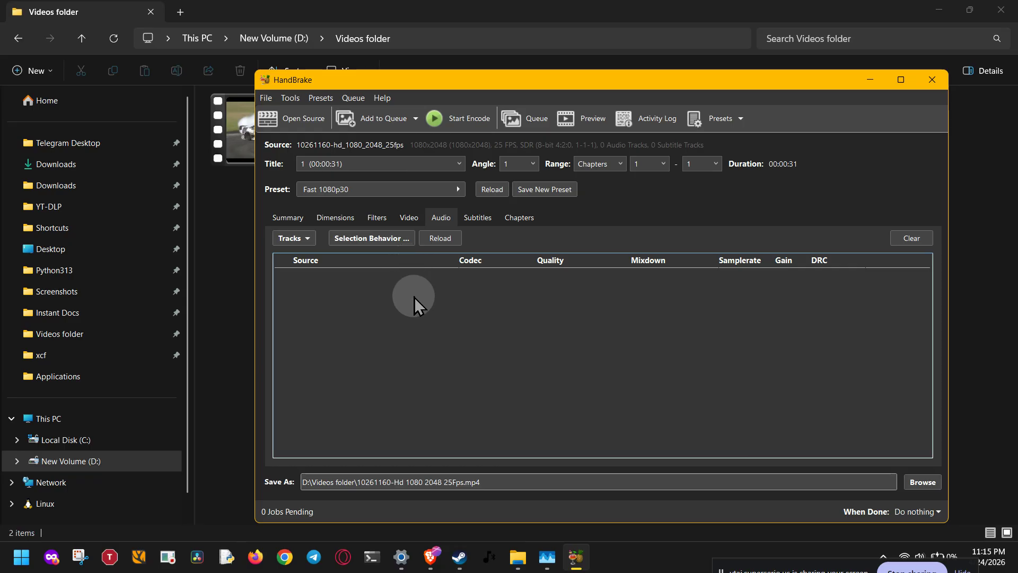
- Inspect the automatic audio selection defaults and try to add all remaining selected-language tracks to the current title
left_click(394, 239)
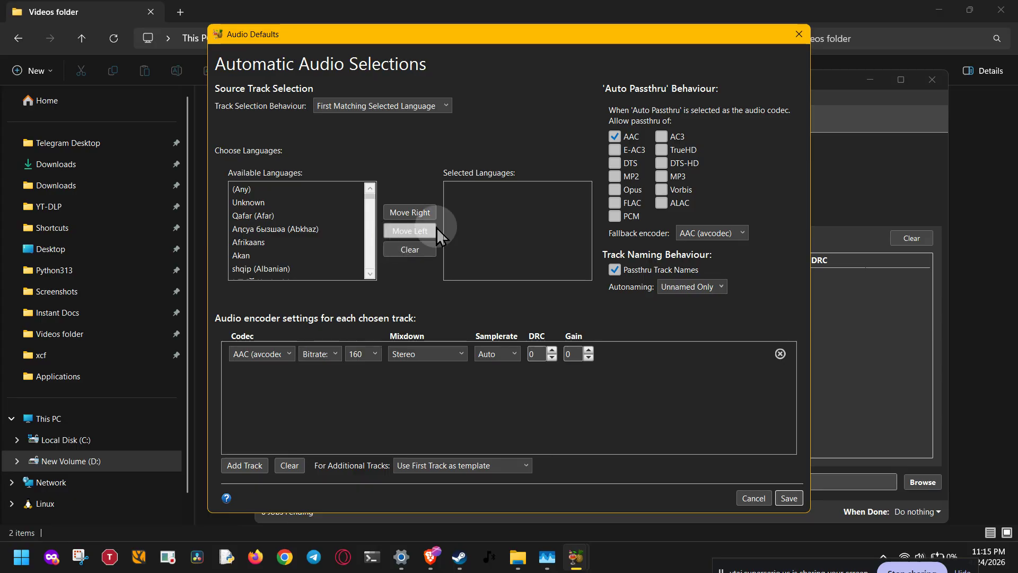
left_click(799, 34)
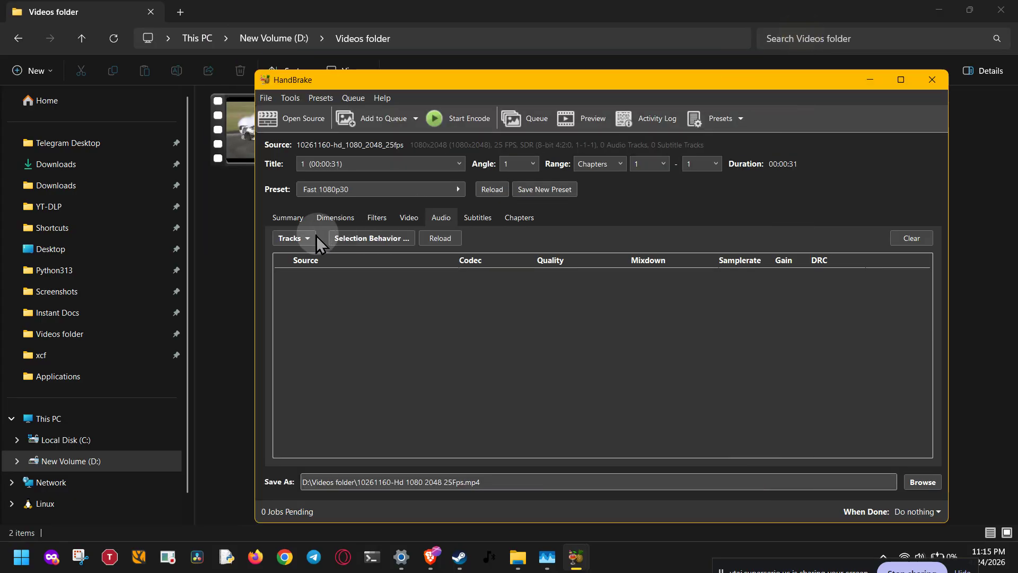
left_click(293, 238)
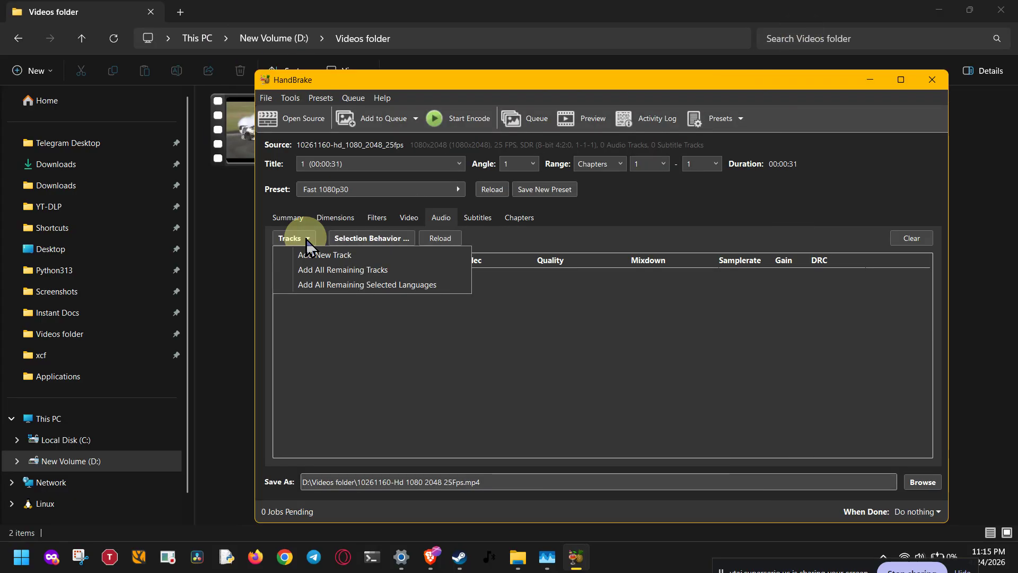
left_click(326, 285)
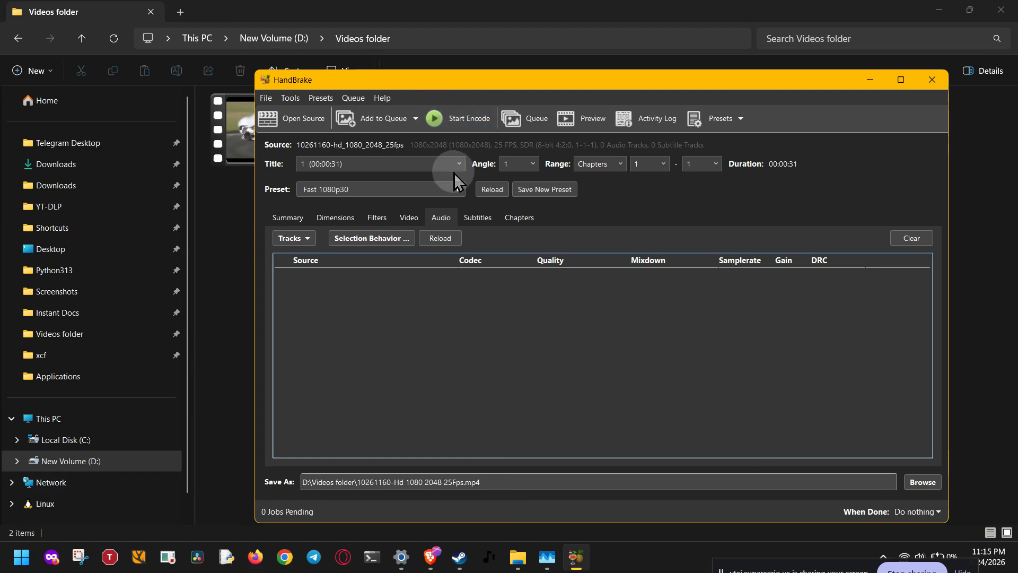
- Add all scanned titles to the encoding queue, check the list of queued jobs, and close the queue window
left_click(416, 119)
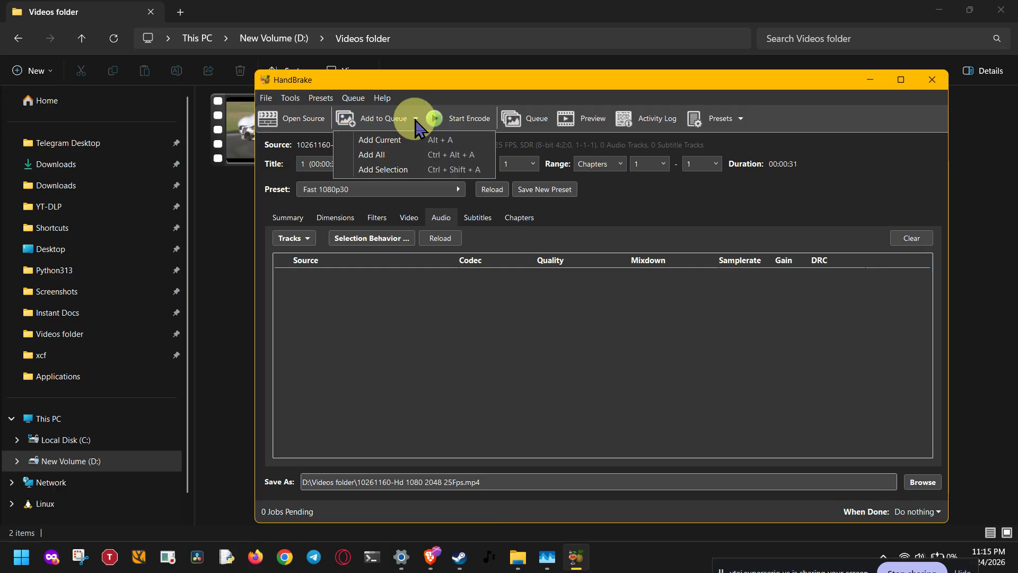
left_click(408, 154)
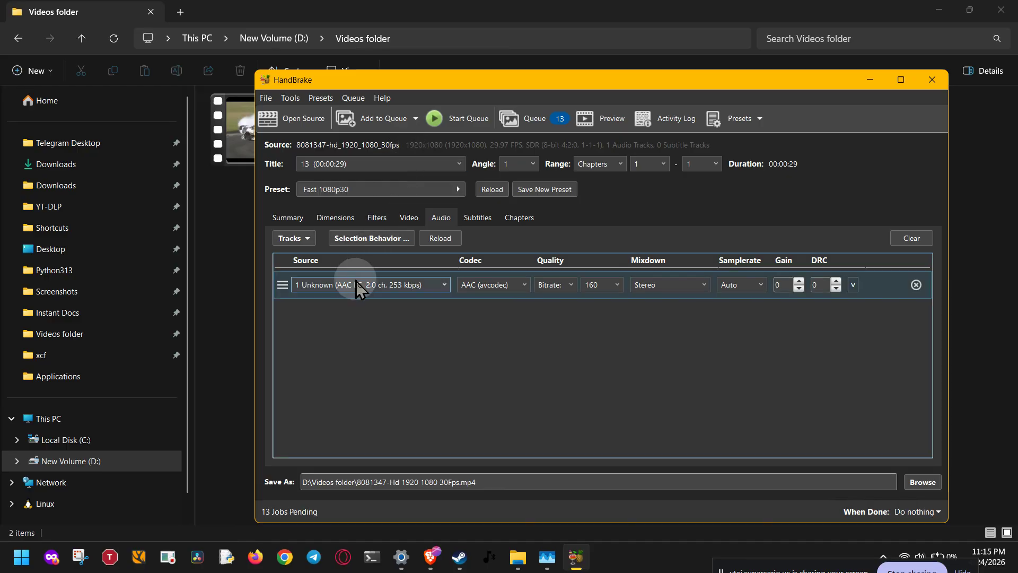
left_click(404, 219)
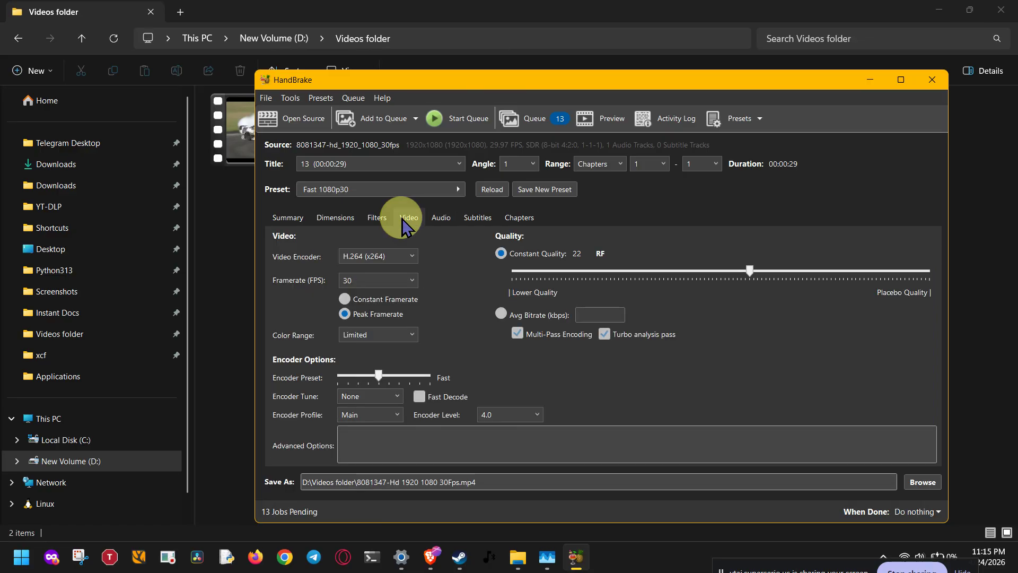
left_click(537, 120)
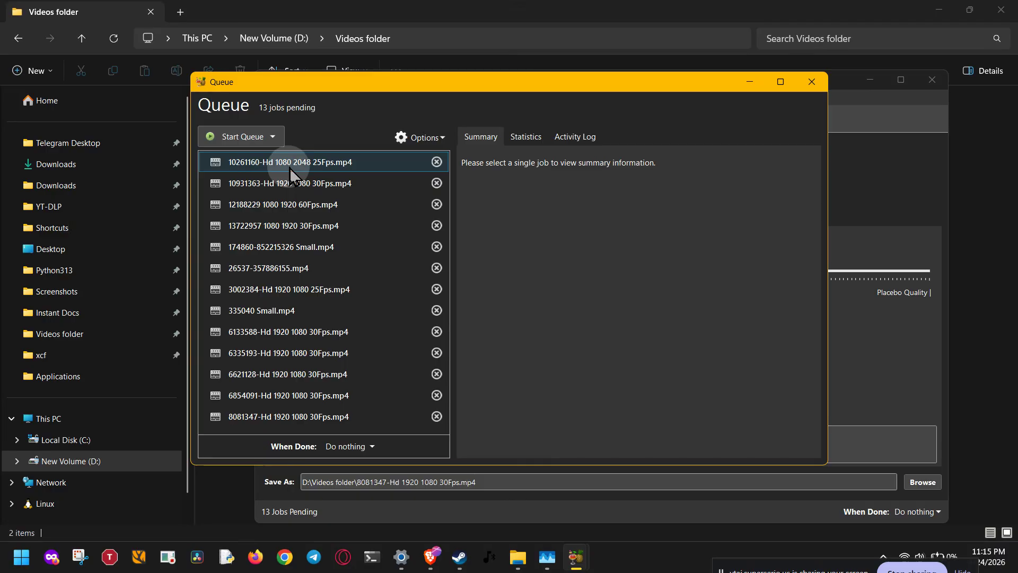
left_click(811, 82)
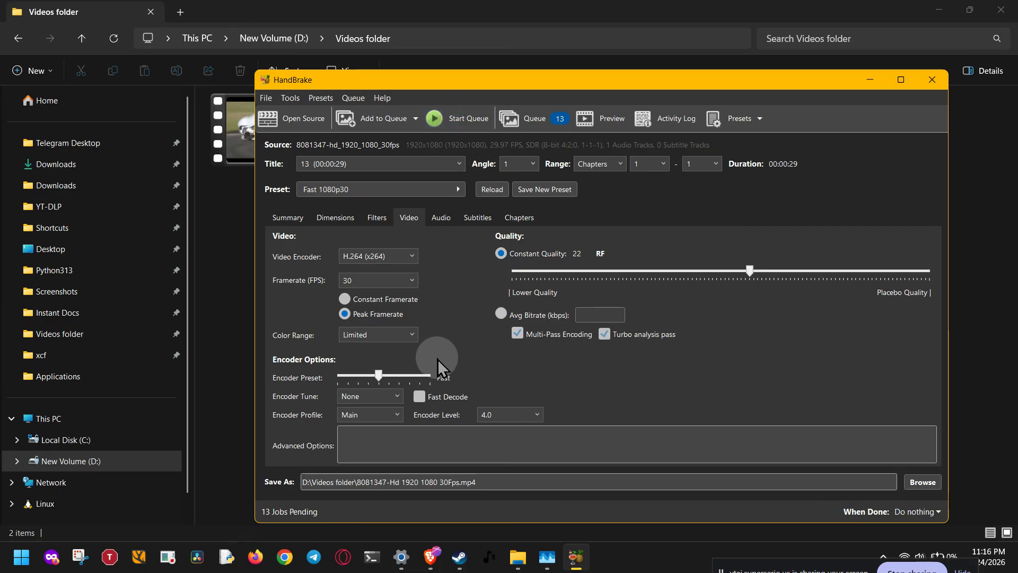
mouse_move(442, 562)
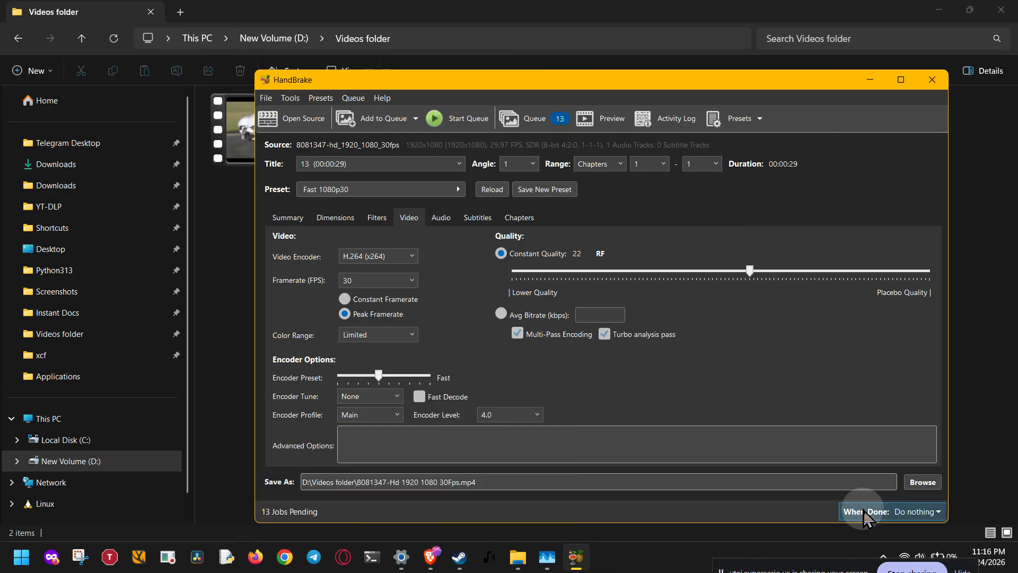